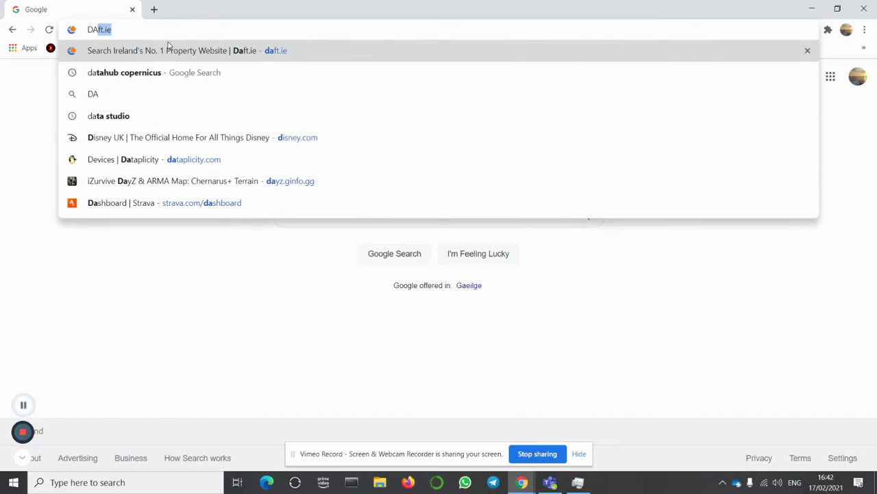
Step: Search Google for "datahub copernicus"
key("BackSpace")
key("BackSpace")
key("BackSpace")
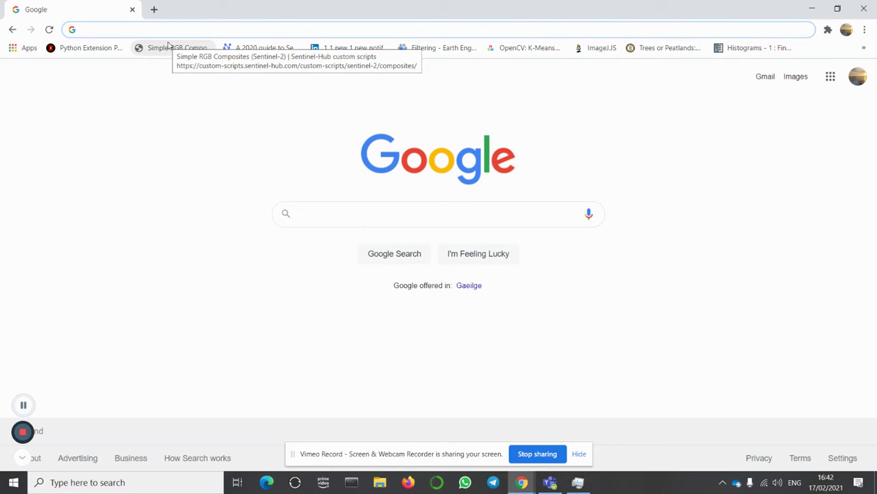
type("DATAHI")
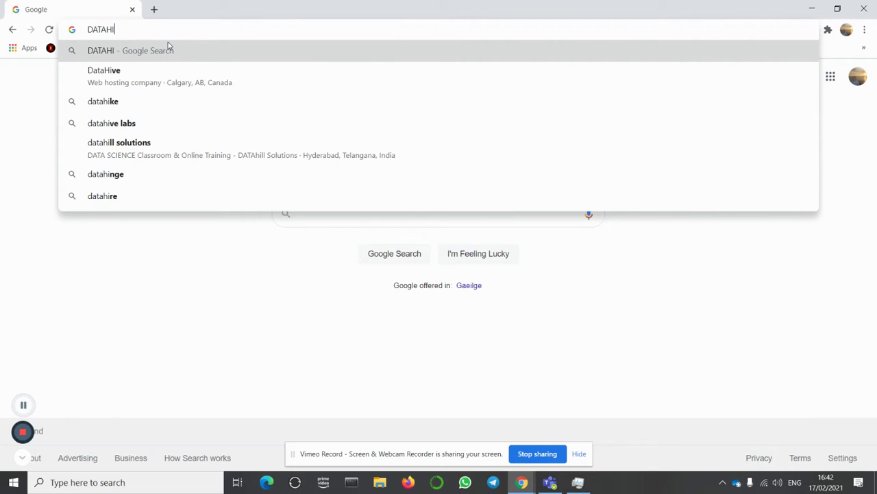
key("BackSpace")
type("U")
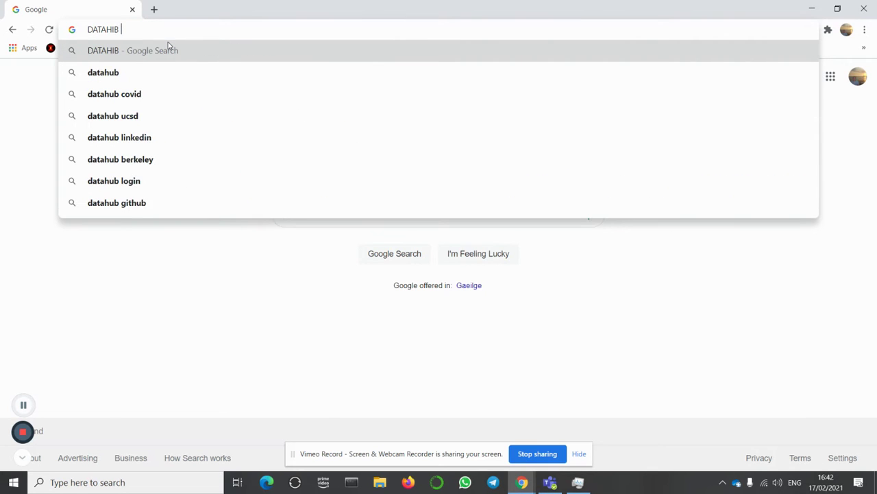
type("B")
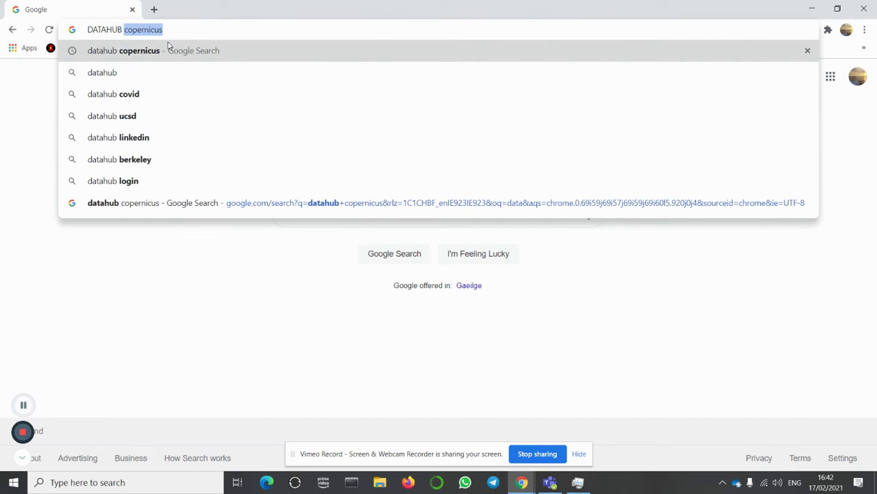
type(" COPE")
key("BackSpace")
key("BackSpace")
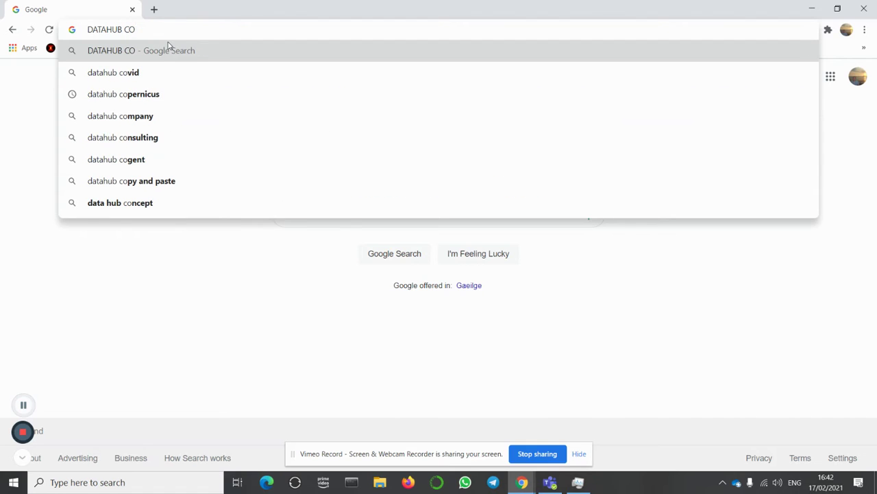
type("PERNICUS")
key("Return")
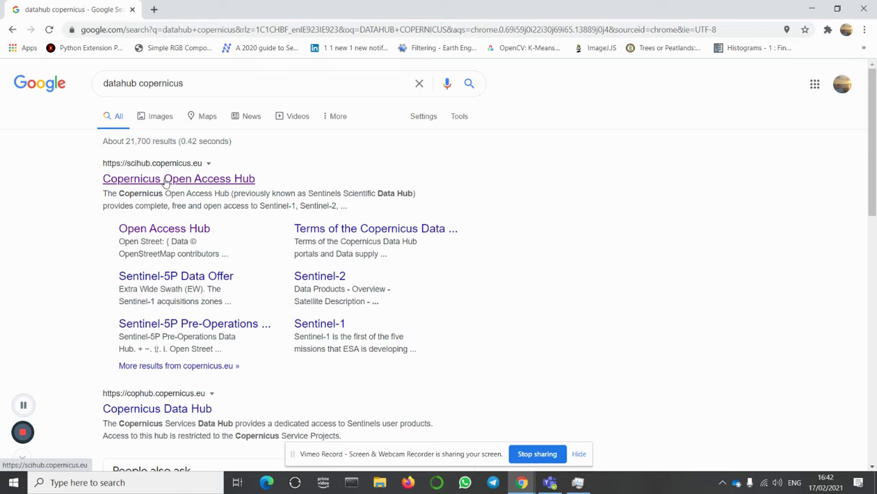
Step: Open the Copernicus Open Access Hub site from the search results and enter its Open Hub
left_click(166, 180)
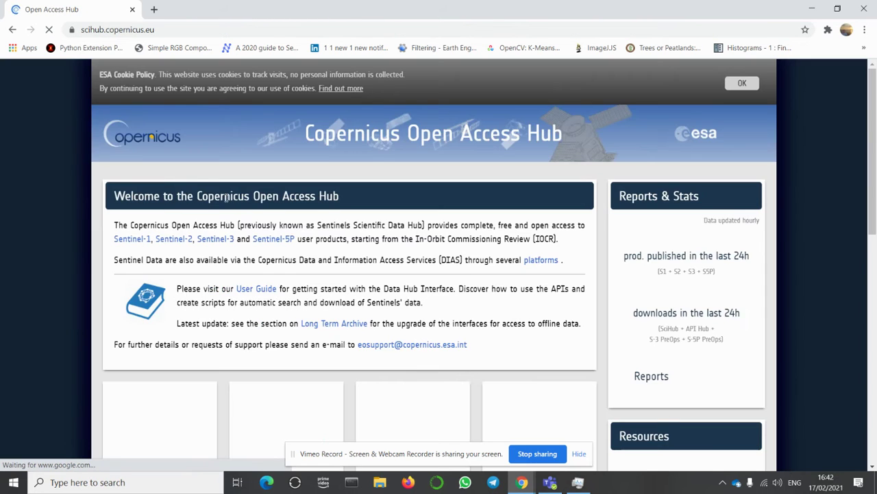
scroll(185, 288, "down", 3)
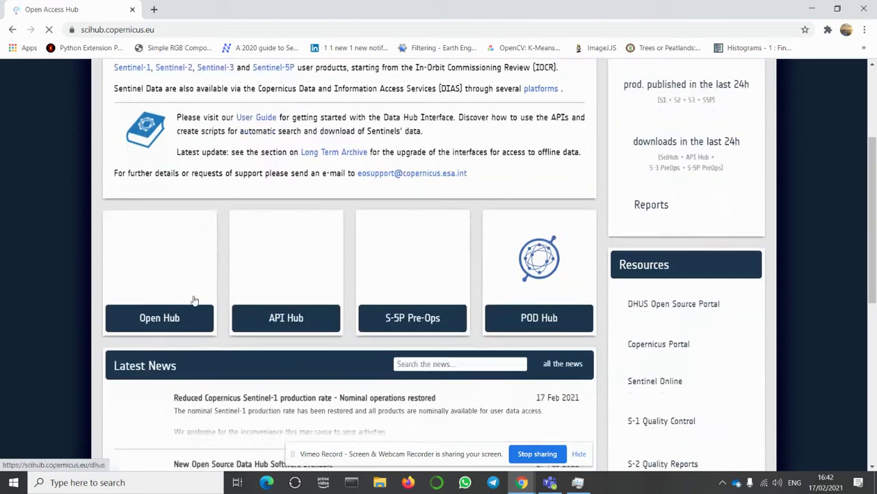
left_click(153, 323)
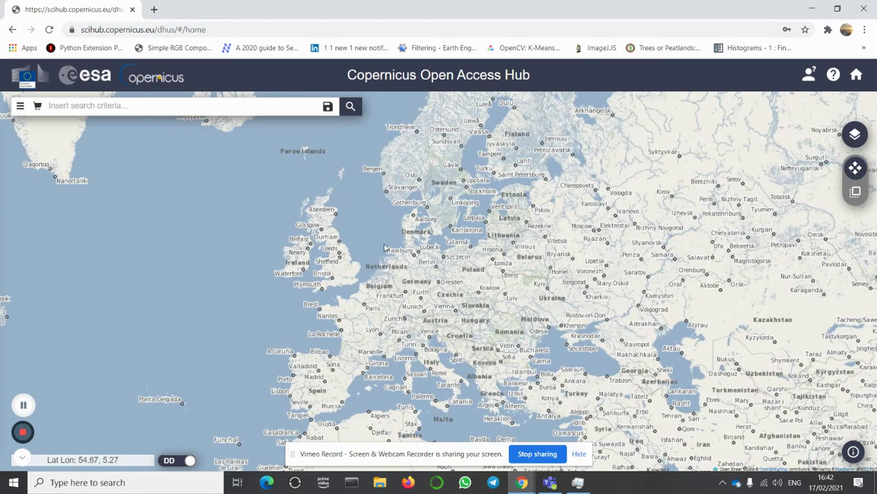
Step: Open the new account registration form, set the domain to Atmosphere and the usage to Education, and look at the country choices
left_click(810, 77)
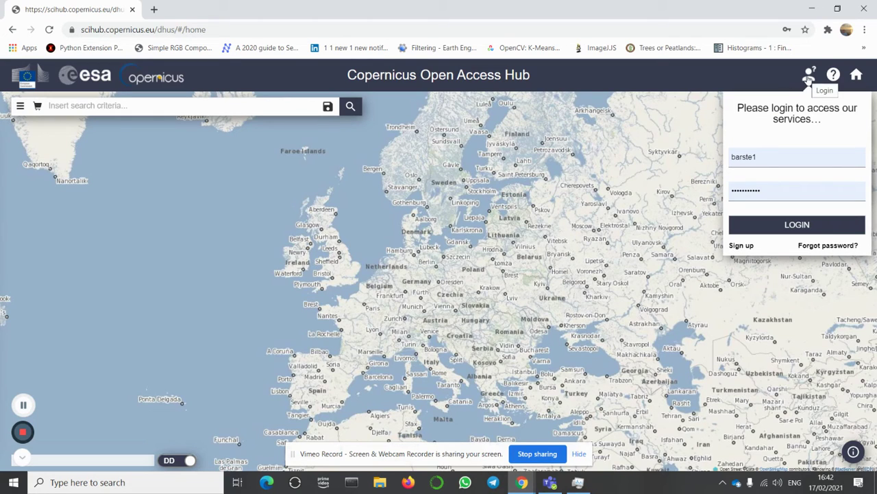
left_click(741, 245)
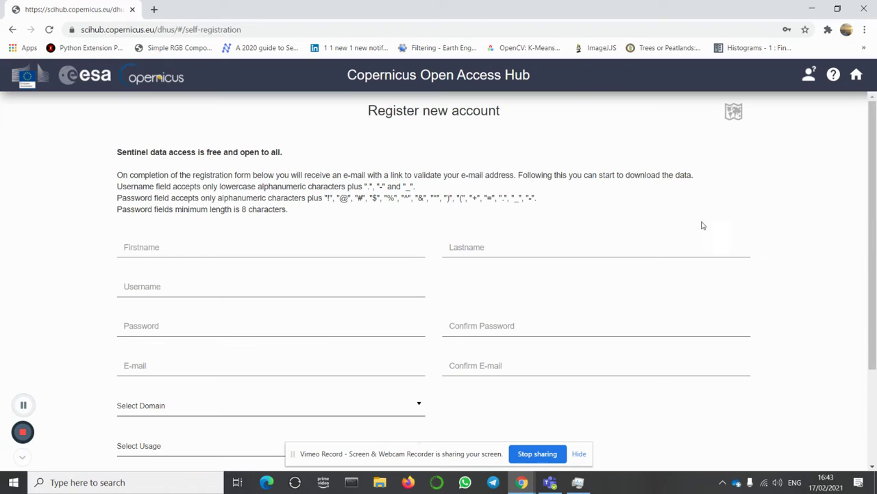
scroll(401, 206, "down", 2)
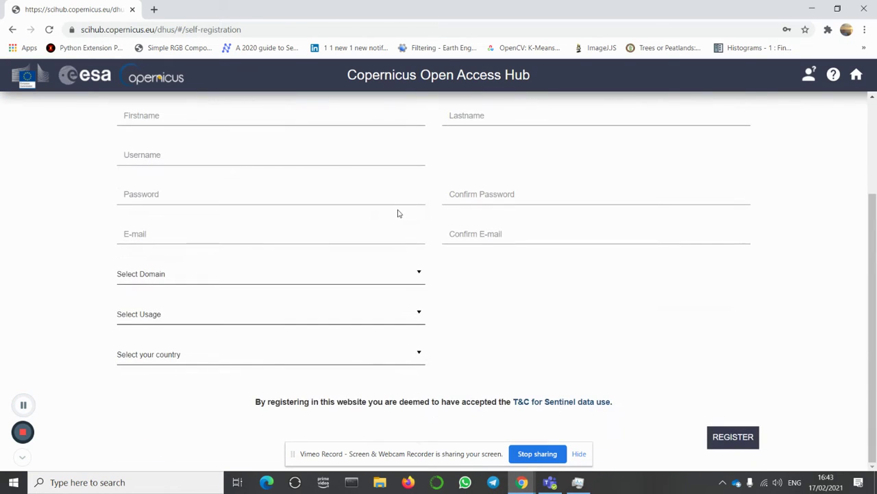
left_click(417, 276)
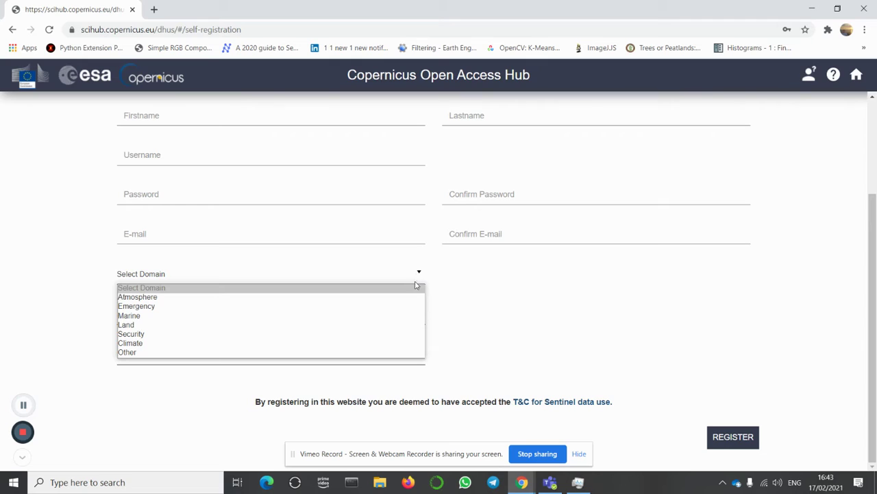
left_click(293, 300)
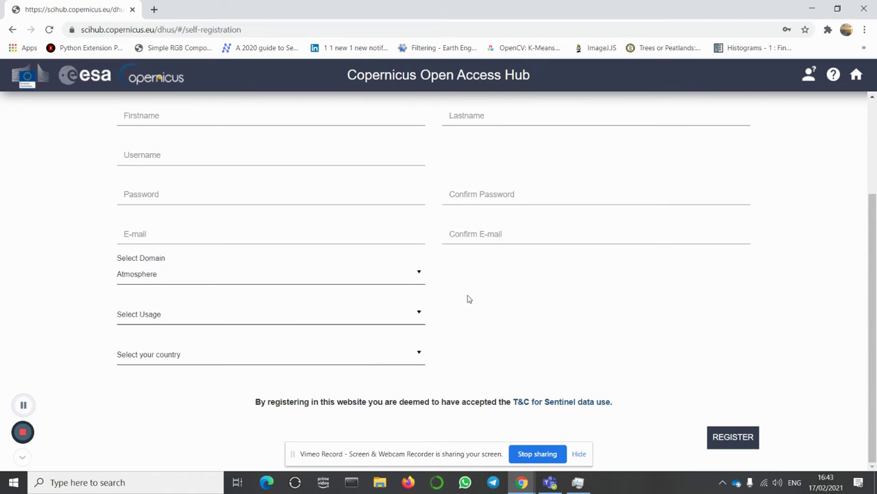
left_click(417, 314)
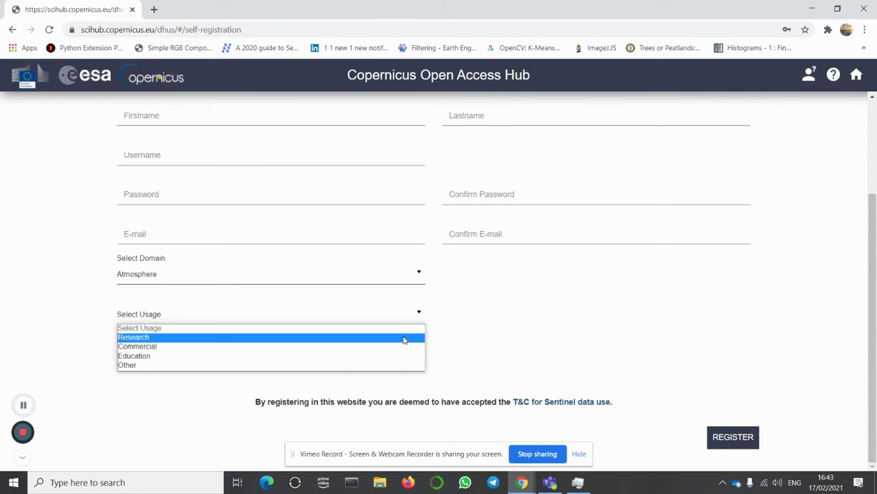
left_click(394, 356)
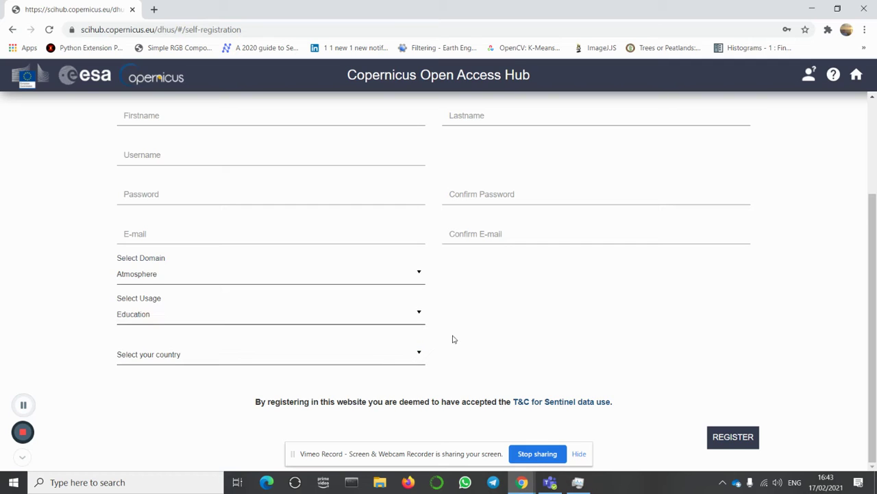
left_click(417, 361)
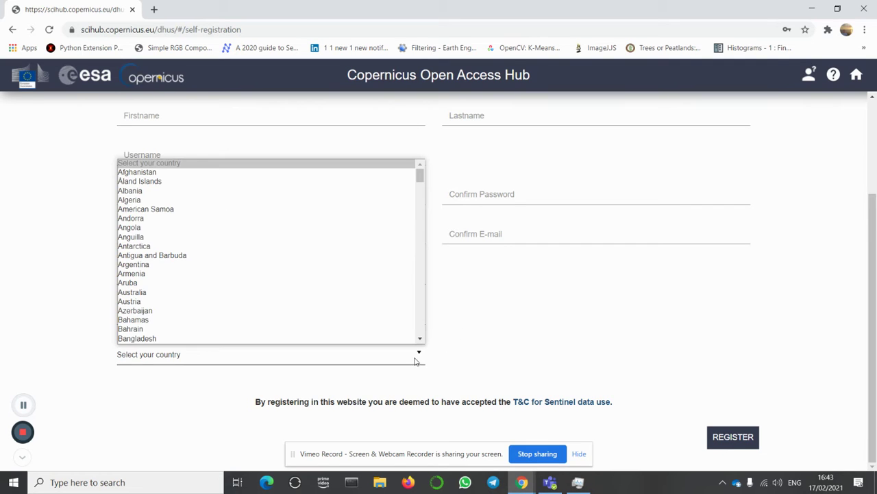
left_click(538, 317)
scroll(9, 247, "up", 2)
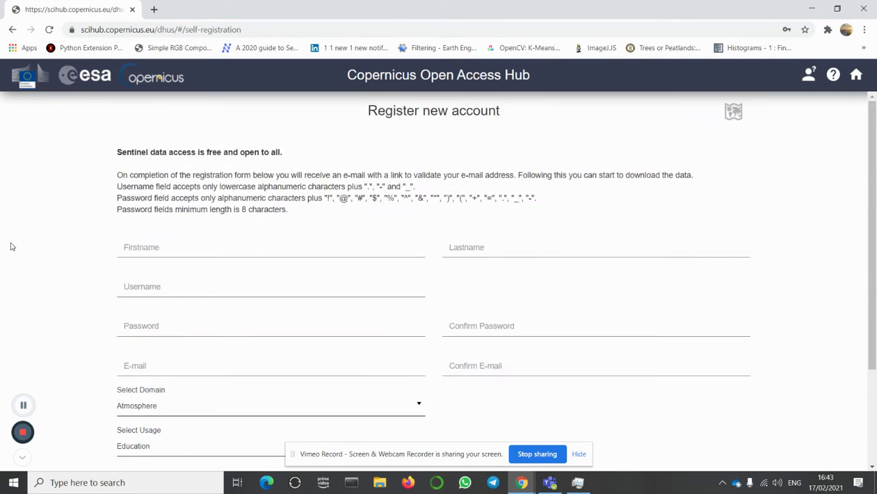
left_click(152, 251)
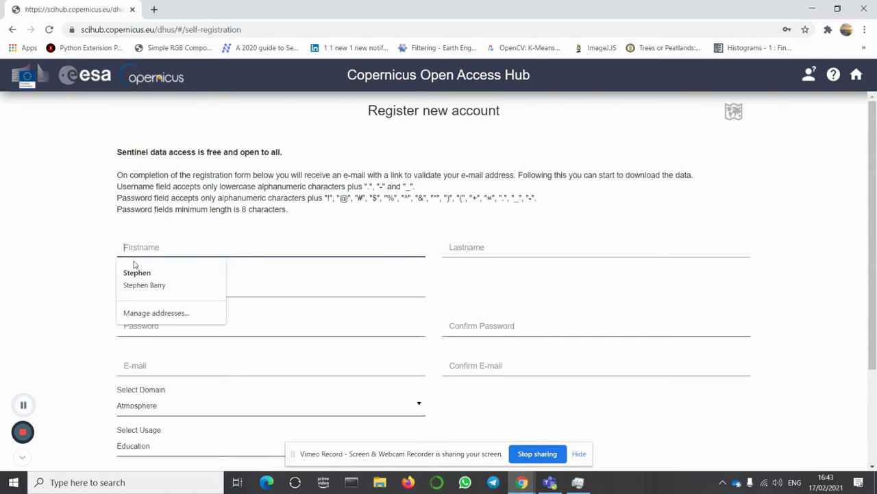
left_click(38, 294)
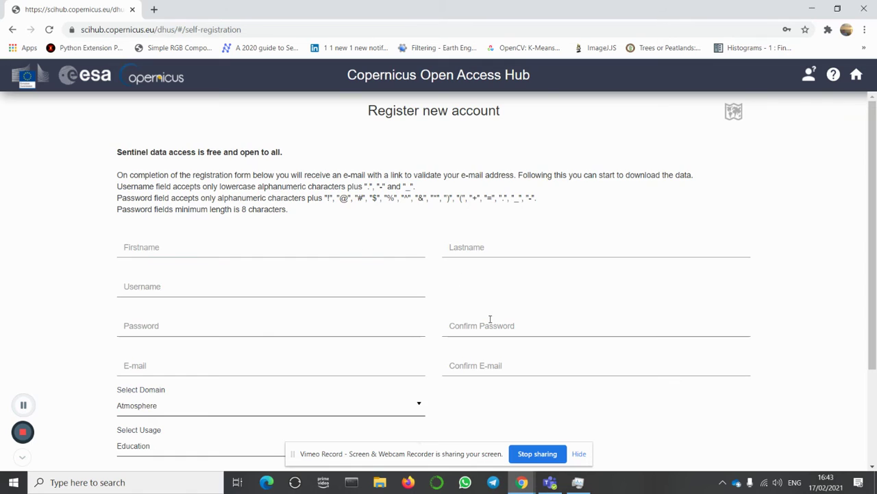
scroll(490, 319, "down", 3)
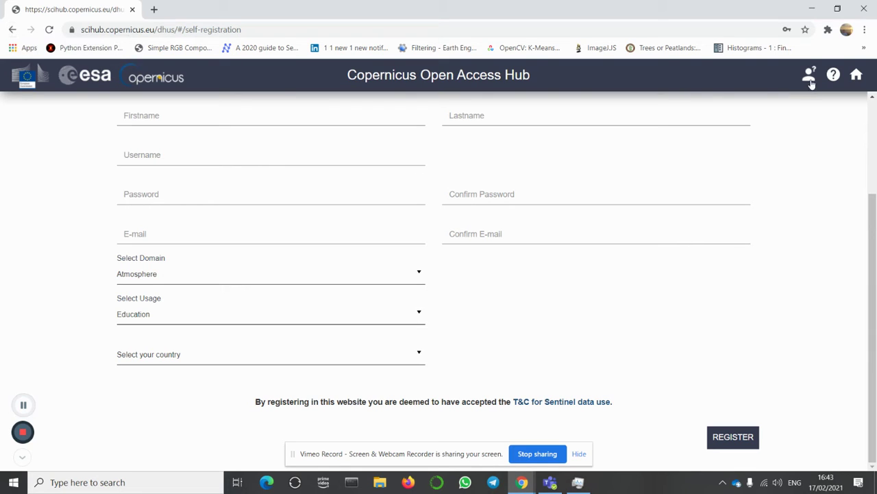
Step: Log in to the hub with the saved username and password
left_click(810, 74)
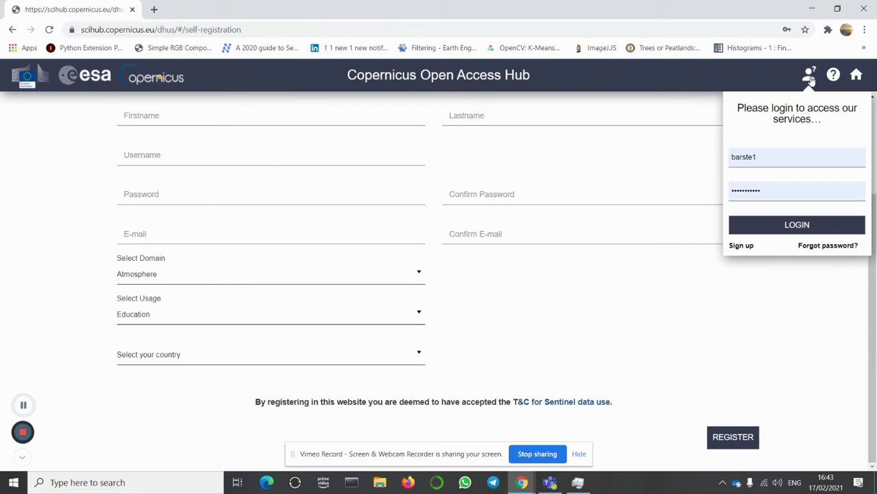
left_click(786, 227)
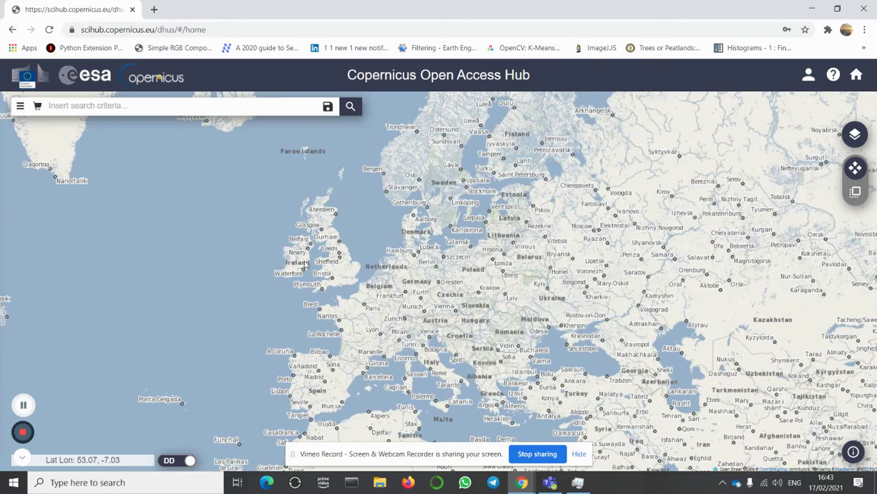
Step: Draw a trial rectangular search area across eastern Ireland, south of Dublin, and clear it
scroll(304, 264, "up", 2)
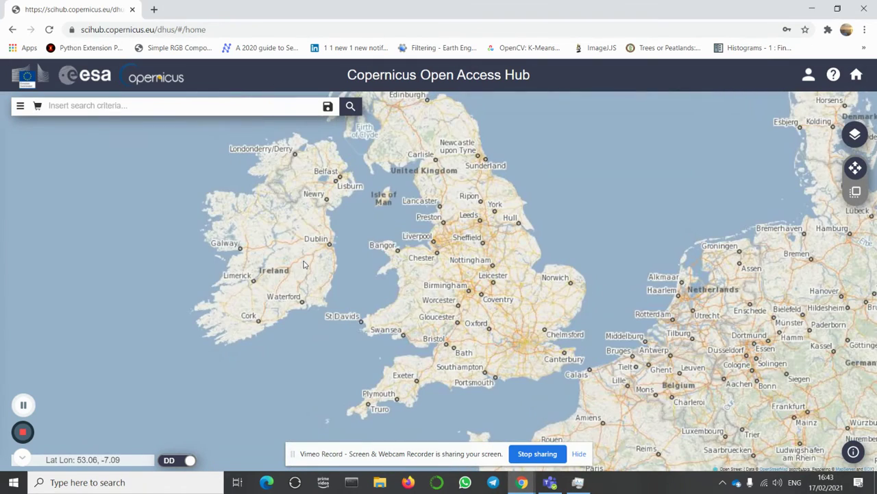
mouse_move(282, 250)
left_mouse_down()
mouse_move(300, 266)
mouse_move(343, 273)
left_mouse_up()
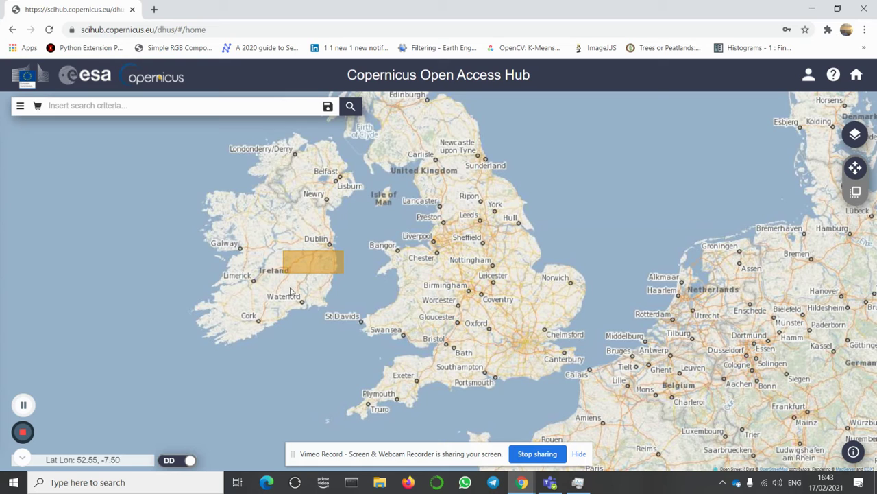
left_click(279, 292)
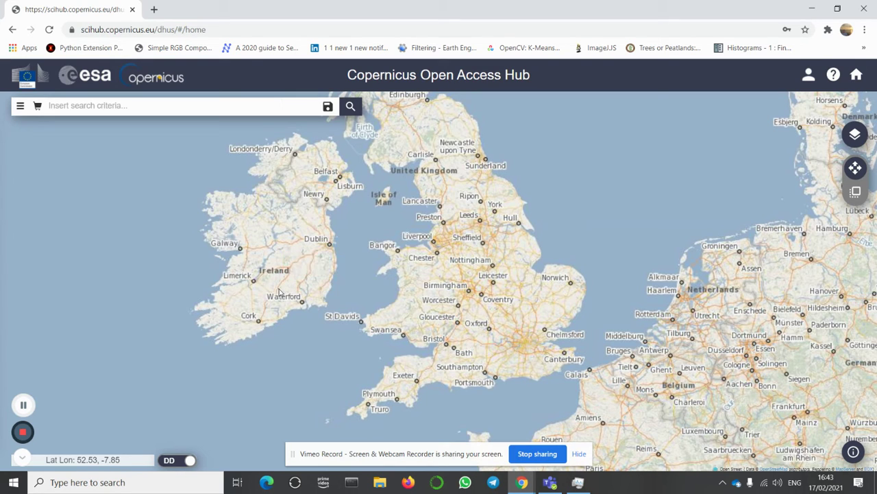
Step: Draw a smaller trial rectangle between Baltinglass and Aughrim on the map and clear it
scroll(299, 283, "up", 3)
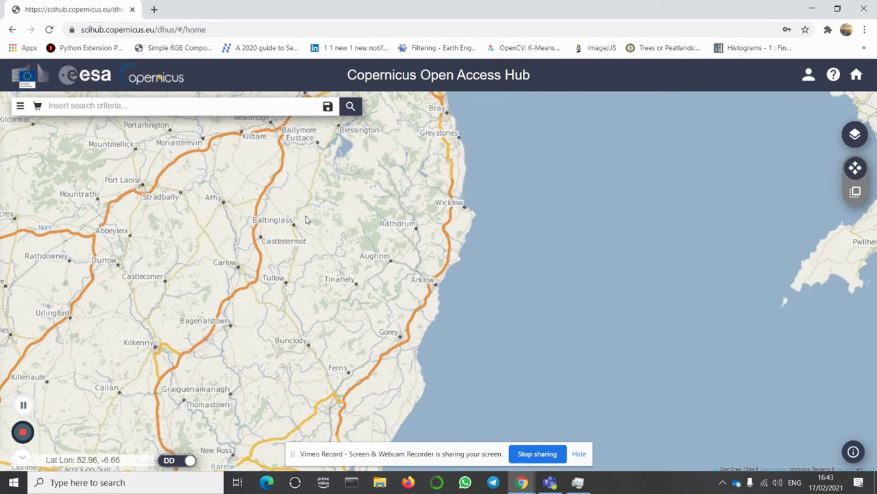
left_click_drag(306, 216, 372, 268)
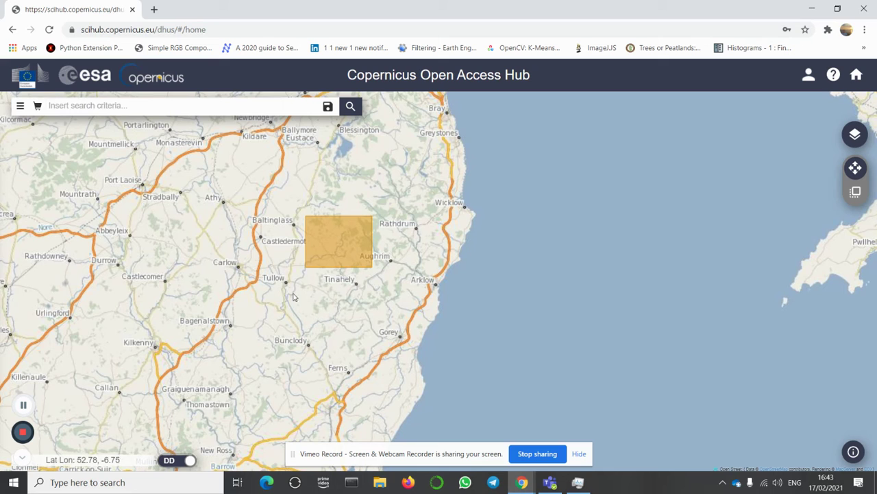
left_click(302, 297)
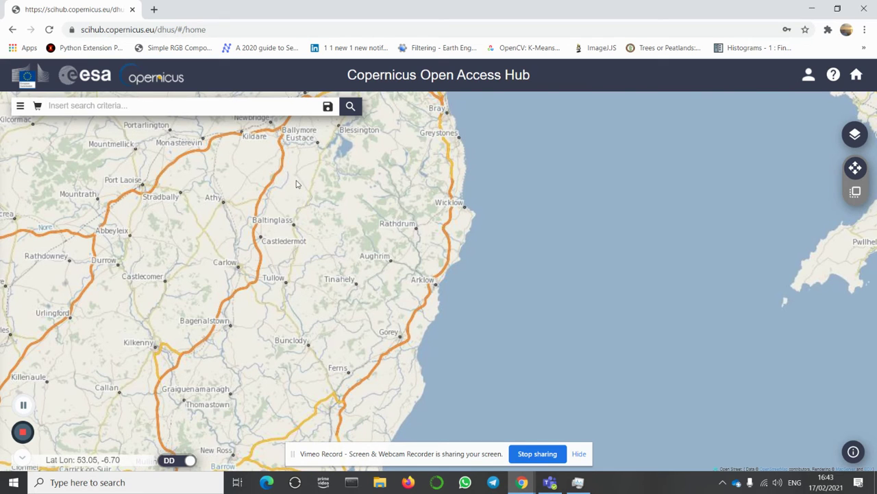
Step: Try to draw a four-cornered search polygon over the Wicklow area, from north of Blessington across to Bray and down past Rathdrum
left_click_drag(297, 184, 308, 316)
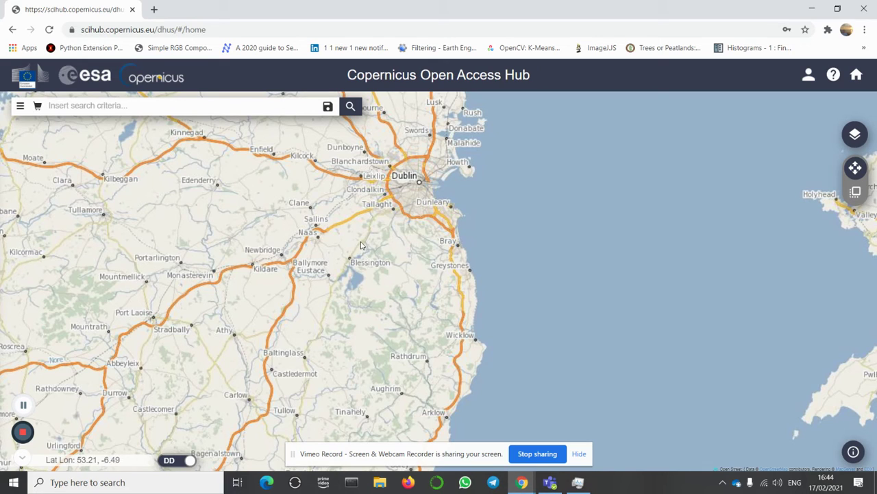
left_click_drag(353, 238, 454, 234)
left_click(454, 235)
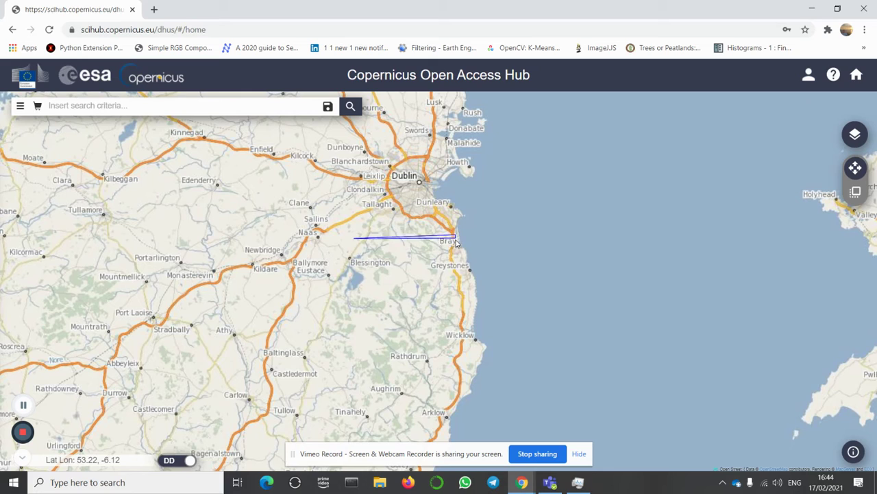
left_click(454, 375)
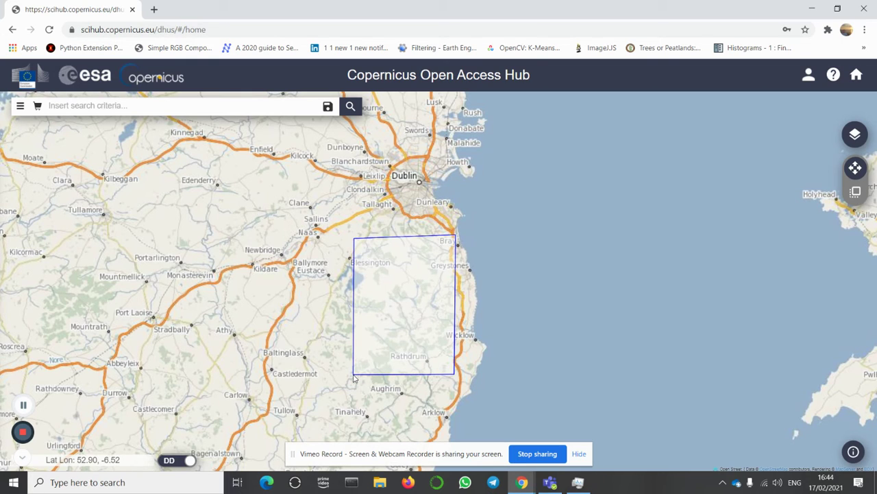
double_click(354, 375)
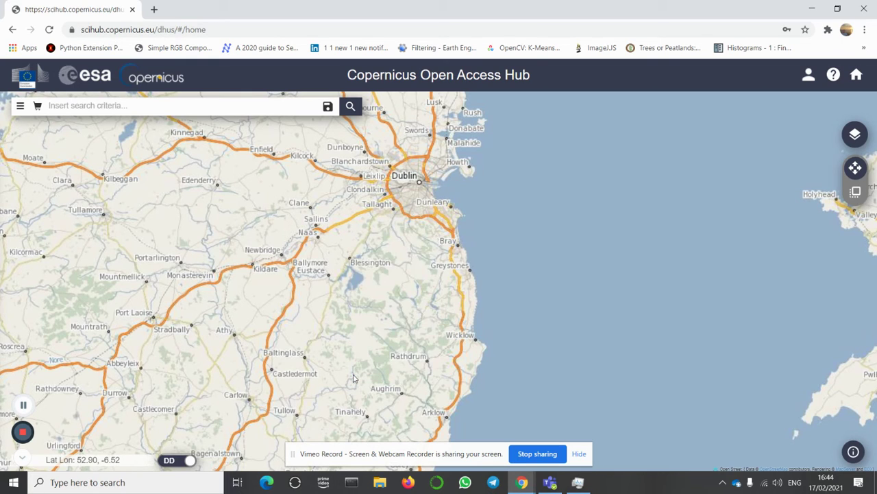
Step: Draw a four-cornered search polygon over the Wicklow area, from northeast of Blessington across to Bray and down to just above Aughrim
left_click(371, 235)
left_click(458, 235)
left_click(459, 384)
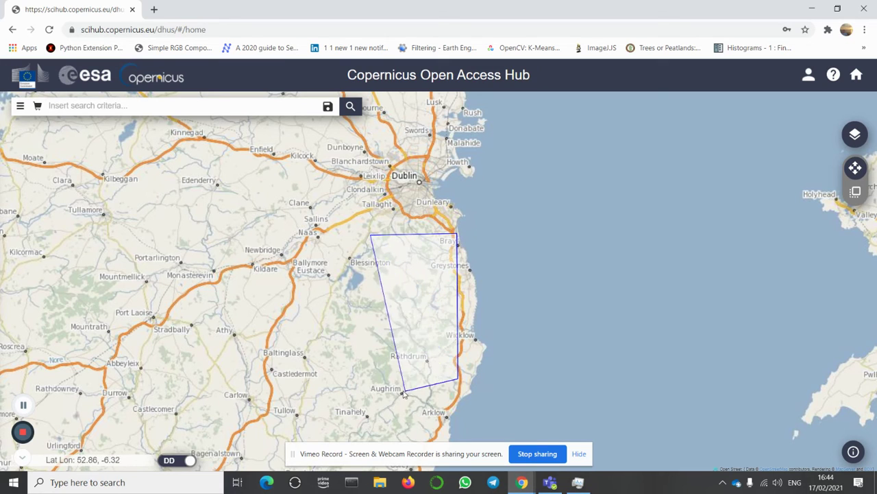
double_click(361, 387)
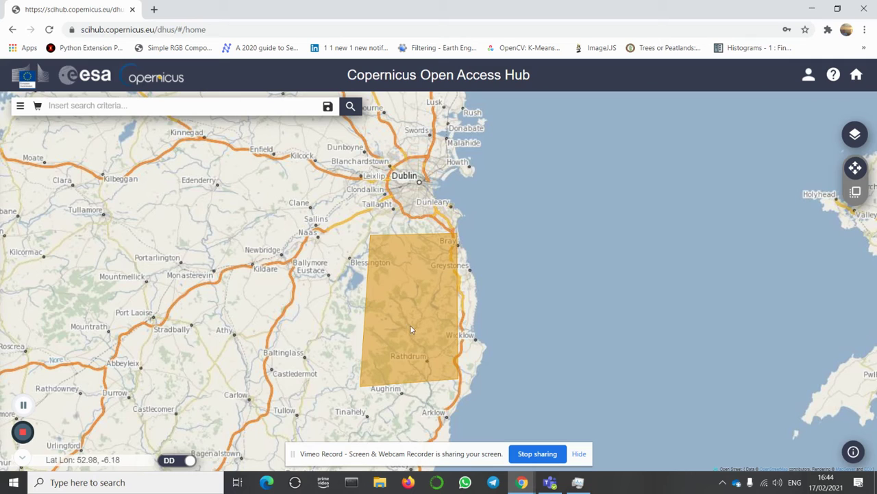
Step: Open the advanced search options and set the start of the sensing period to 2020/03/01
left_click(21, 108)
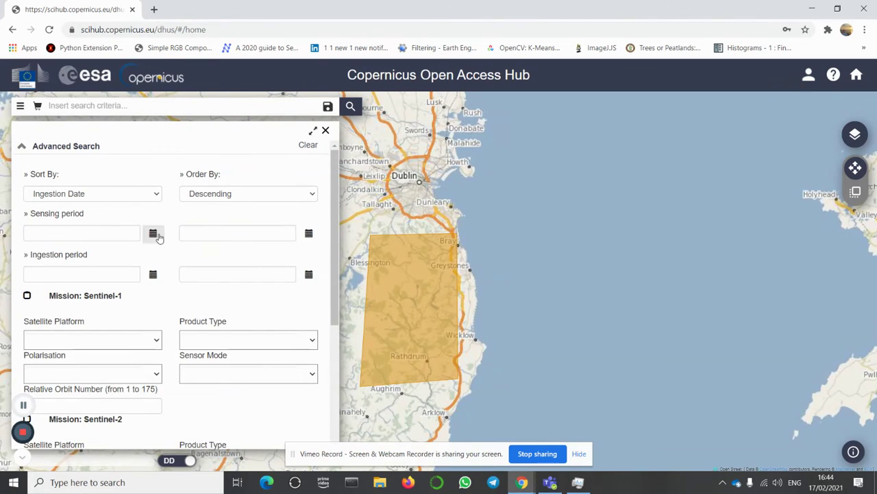
left_click(153, 234)
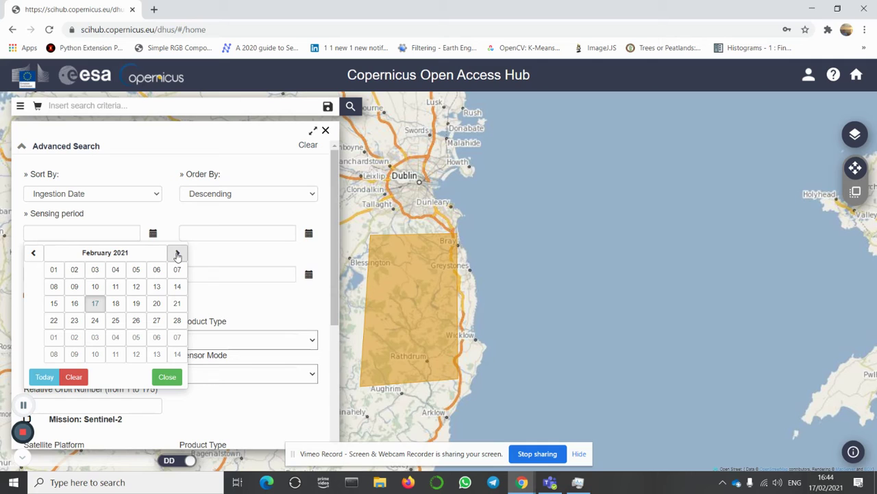
left_click(177, 254)
left_click(177, 253)
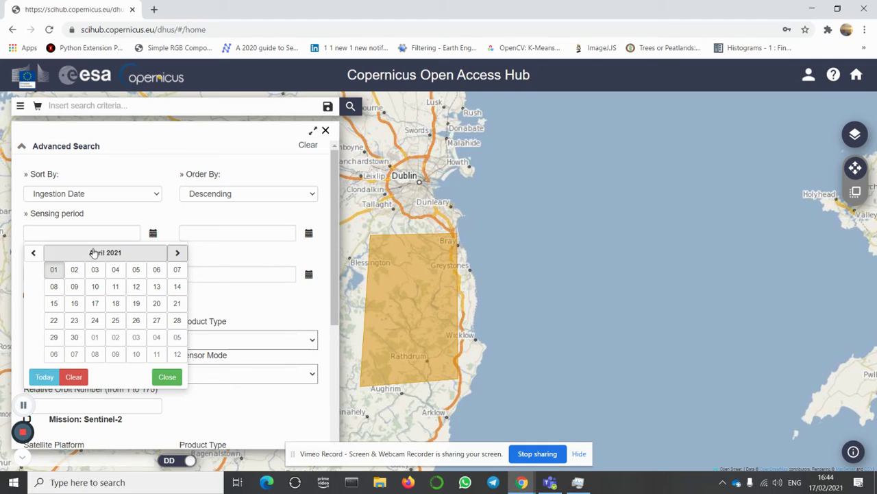
left_click(33, 253)
left_click(33, 253)
left_click(33, 253)
left_click(33, 253)
left_click(33, 253)
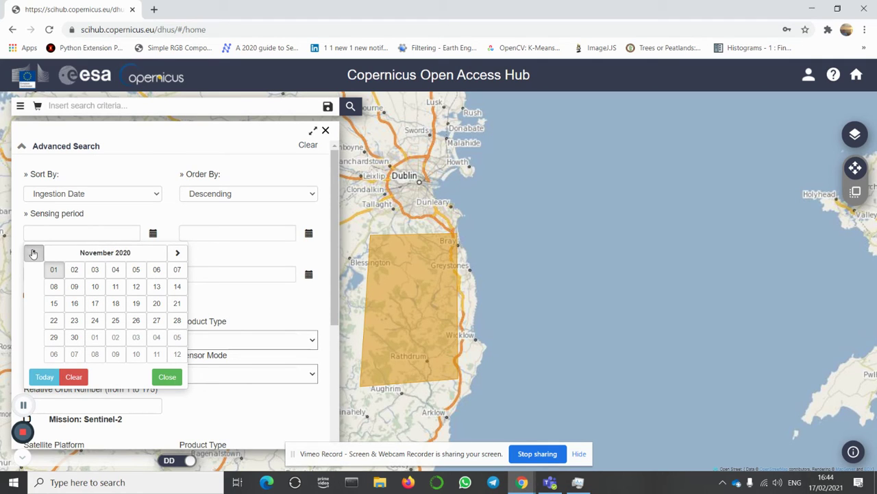
left_click(33, 253)
left_click(33, 253)
left_click(32, 253)
left_click(33, 253)
left_click(33, 253)
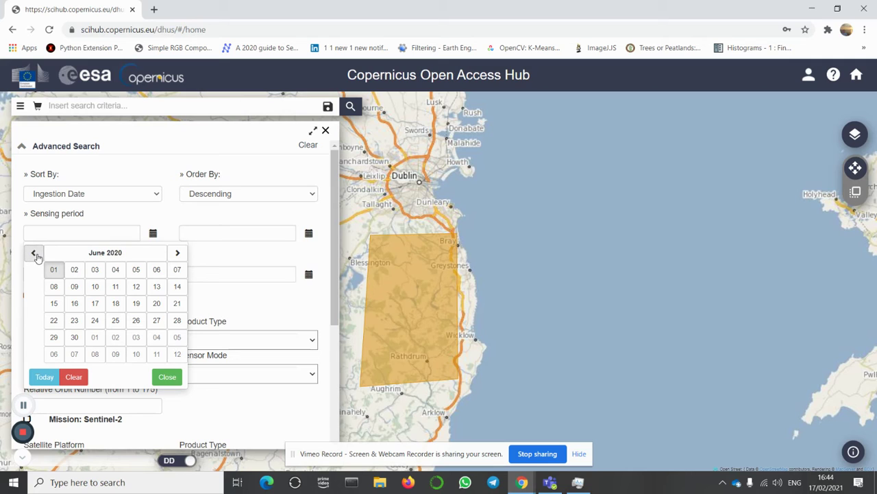
left_click(32, 253)
left_click(33, 253)
left_click(178, 253)
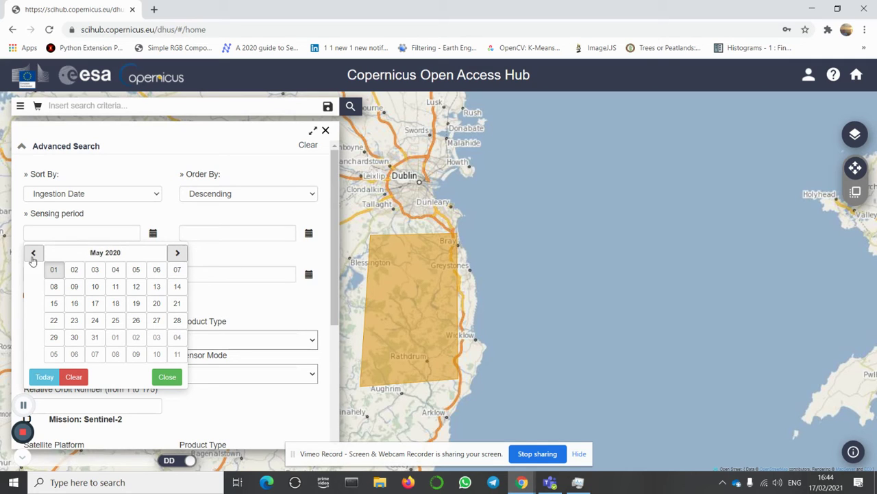
left_click(33, 253)
left_click(33, 253)
left_click(52, 269)
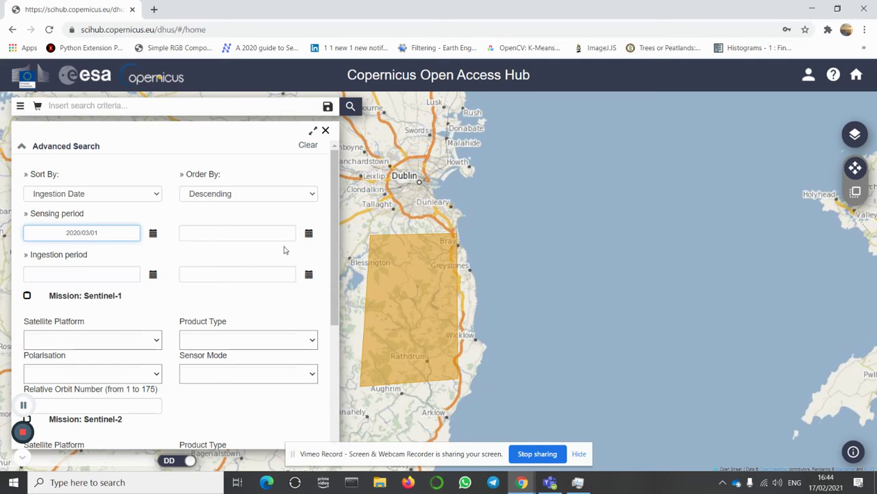
Step: Set the end of the sensing period to 2020/09/30
left_click(308, 233)
left_click(139, 260)
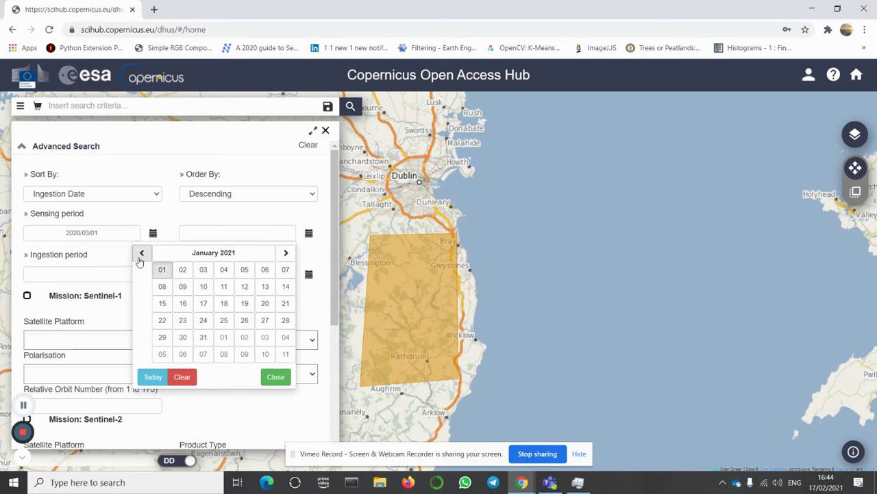
left_click(139, 260)
left_click(139, 260)
left_click(140, 253)
left_click(141, 254)
left_click(182, 336)
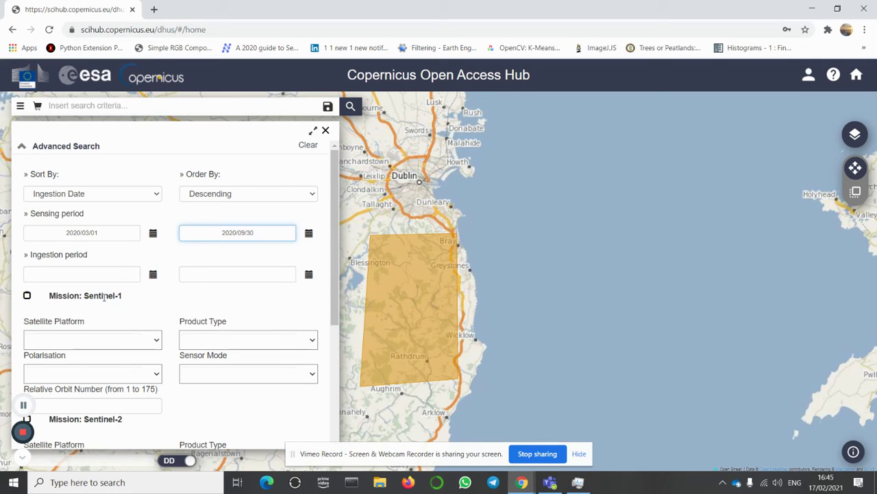
Step: Restrict the search to the Sentinel-2 mission with a cloud cover range of [0 TO 9.4]
scroll(171, 309, "down", 2)
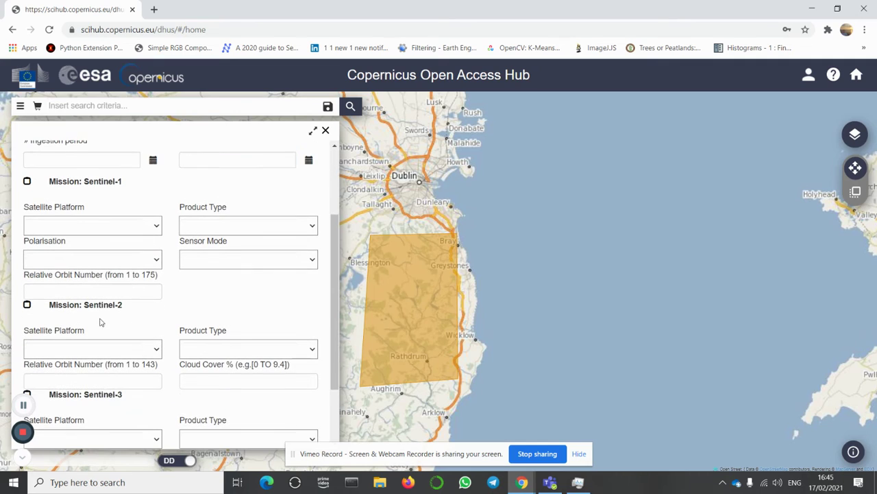
left_click(28, 308)
scroll(200, 344, "down", 1)
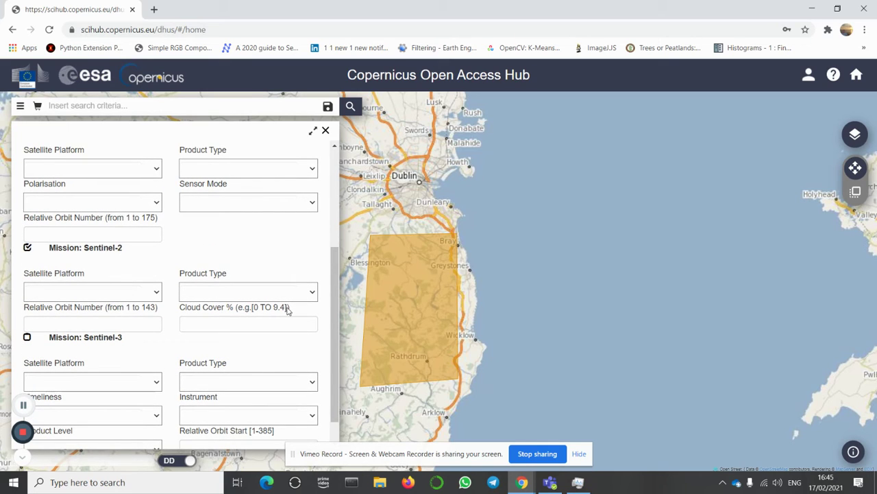
left_click_drag(288, 311, 253, 311)
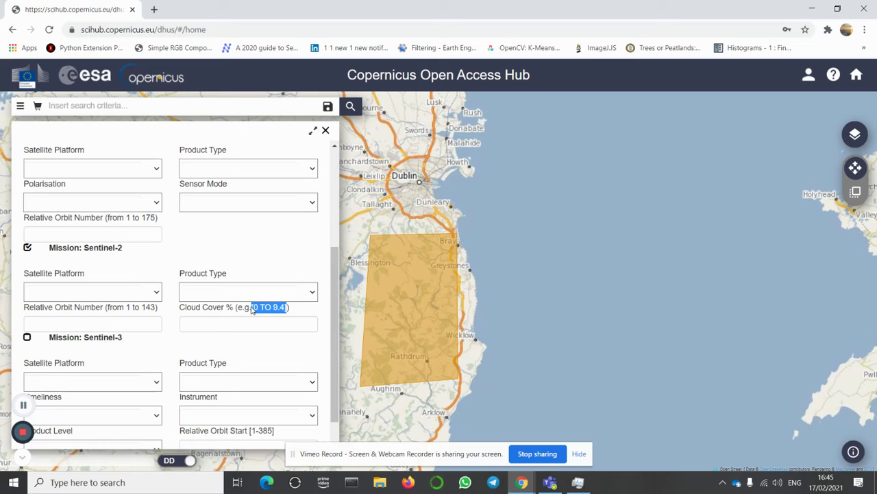
left_click(219, 325)
type("[0 TO 9.4]")
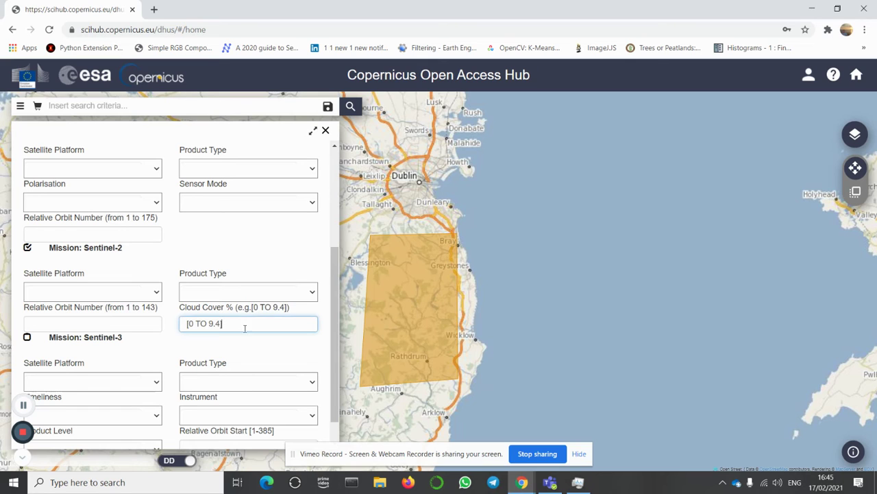
Step: Review the sensing period and cloud cover filters and run the product search
scroll(245, 322, "down", 1)
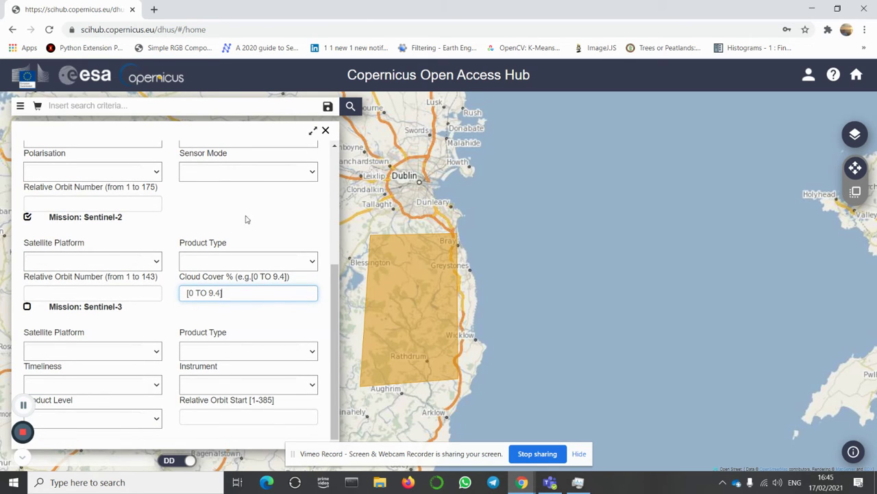
scroll(233, 254, "up", 3)
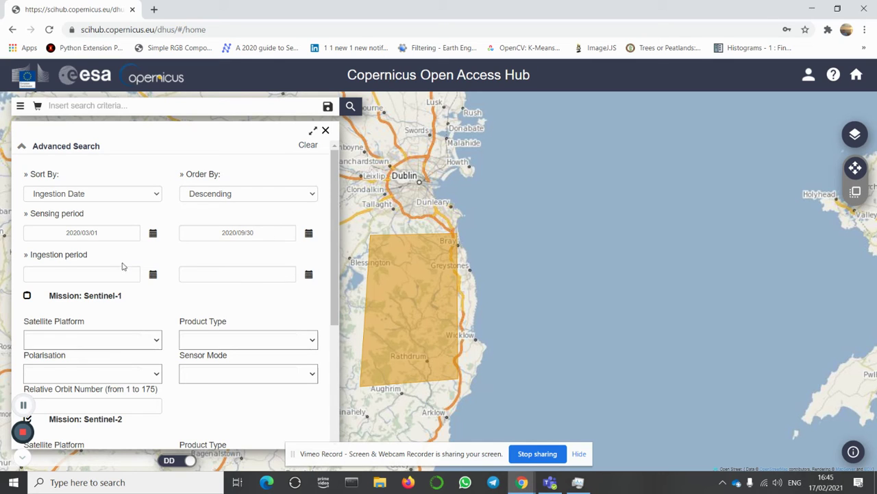
scroll(122, 268, "down", 3)
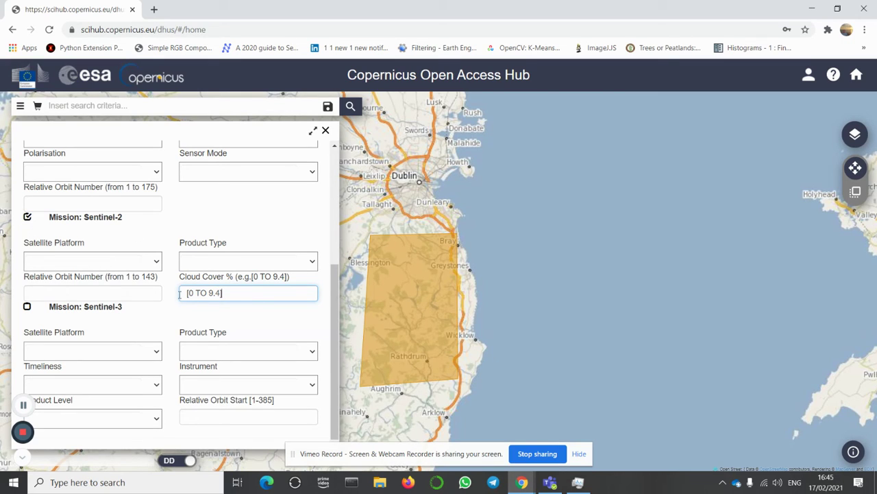
left_click_drag(187, 293, 229, 292)
left_click(350, 107)
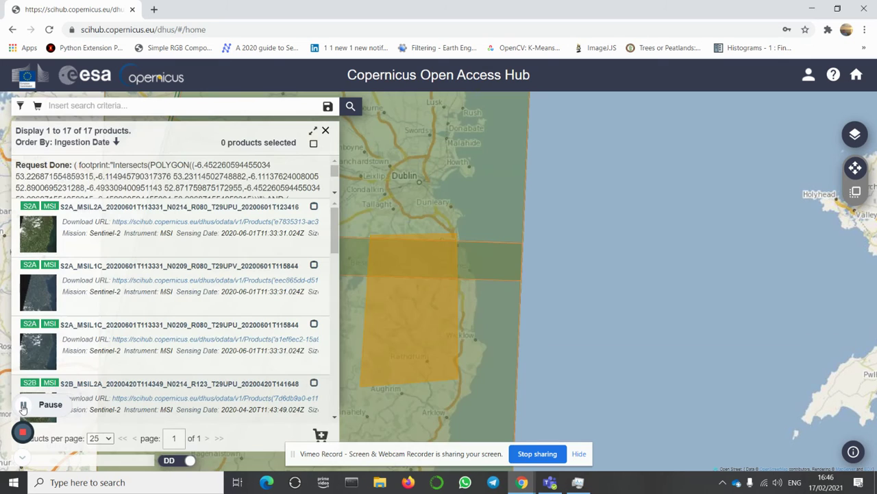
Step: Select the product footprint on the map that covers the Wicklow search area
mouse_move(59, 234)
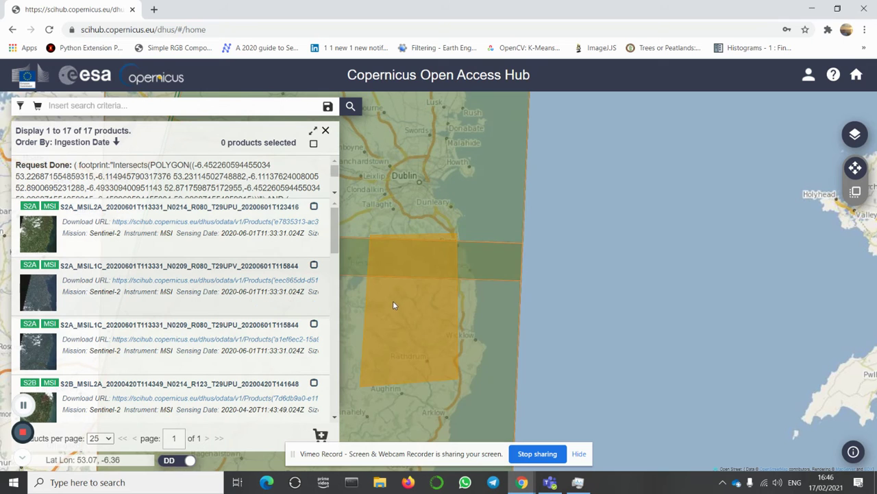
scroll(431, 366, "down", 1)
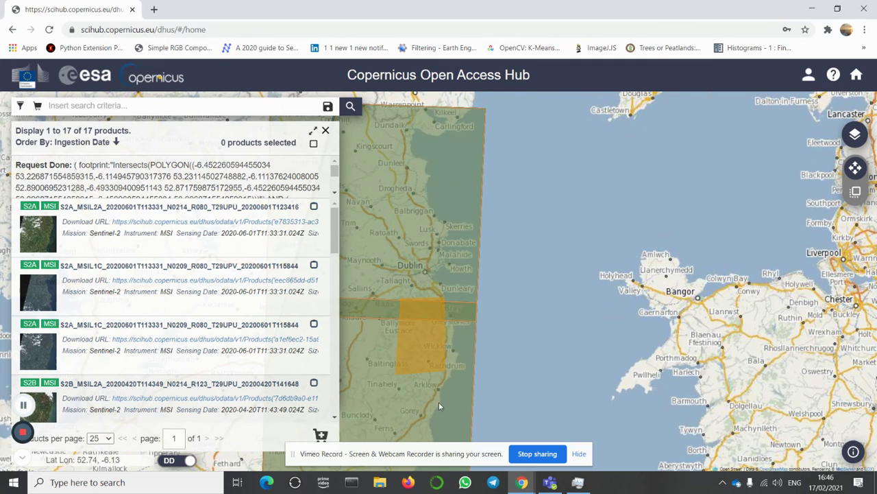
left_click(394, 369)
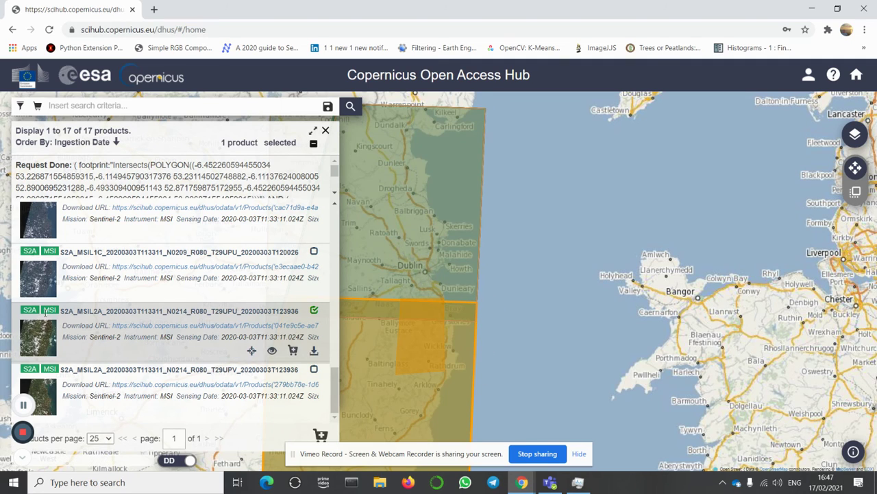
Step: Browse the results, select product S2A_MSIL1C_20200415T114351_N0209_R123_T29UPV_20200415T134822 and download it
mouse_move(94, 254)
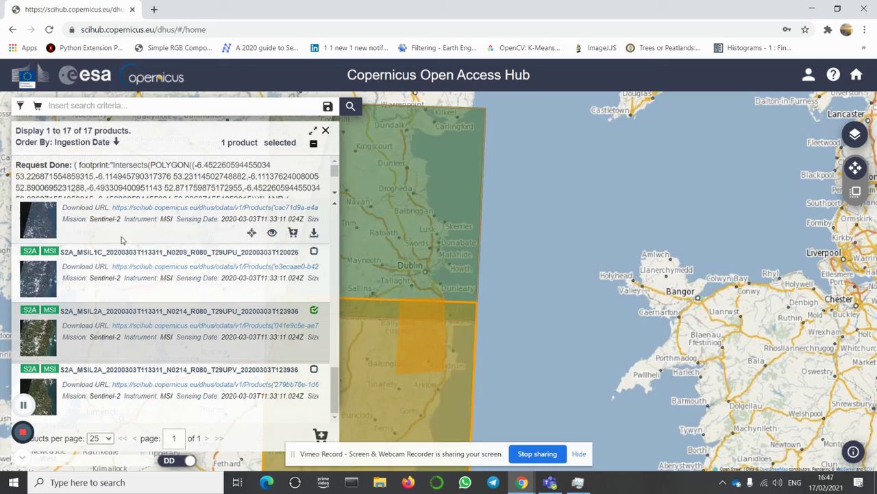
mouse_move(306, 338)
left_click_drag(334, 377, 333, 226)
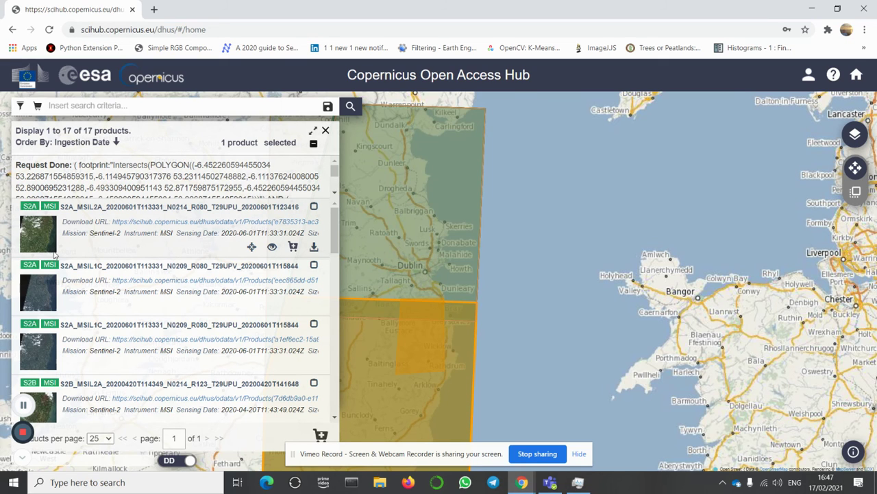
scroll(74, 381, "down", 5)
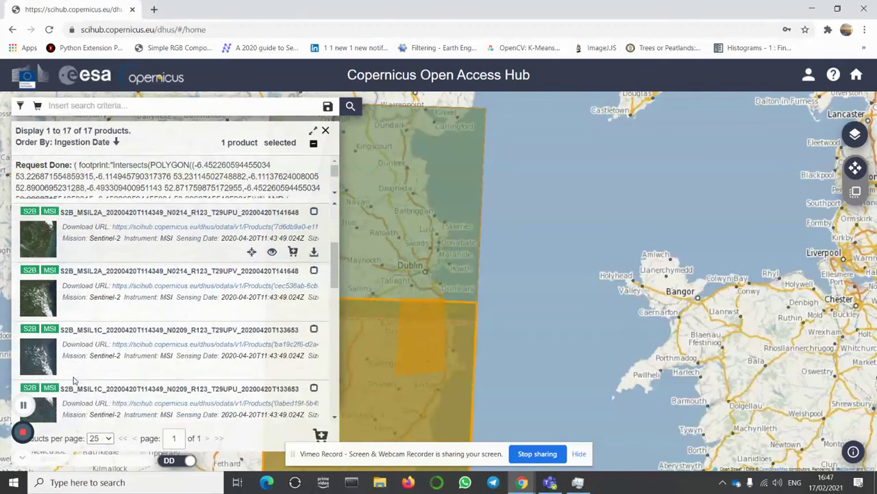
scroll(54, 377, "down", 1)
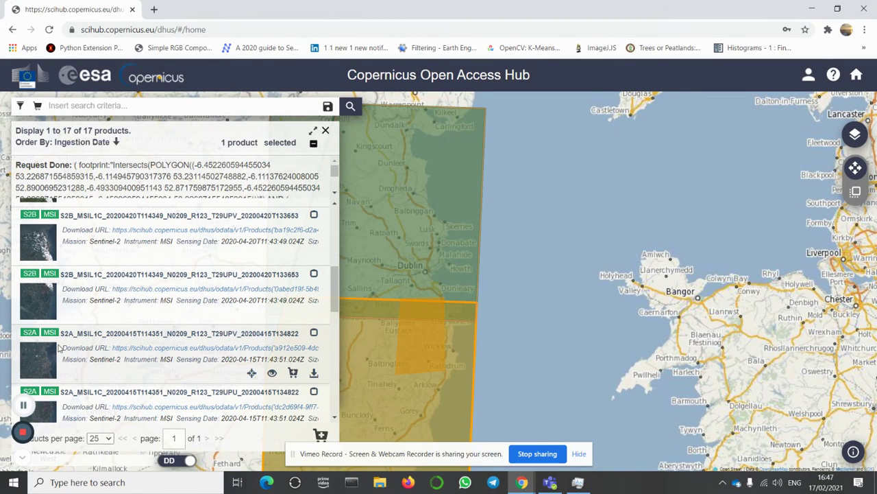
left_click(314, 333)
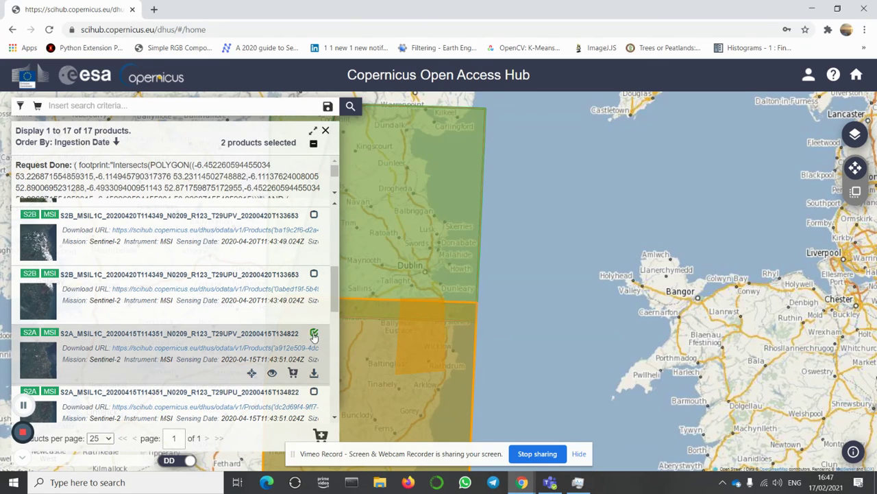
left_click(314, 373)
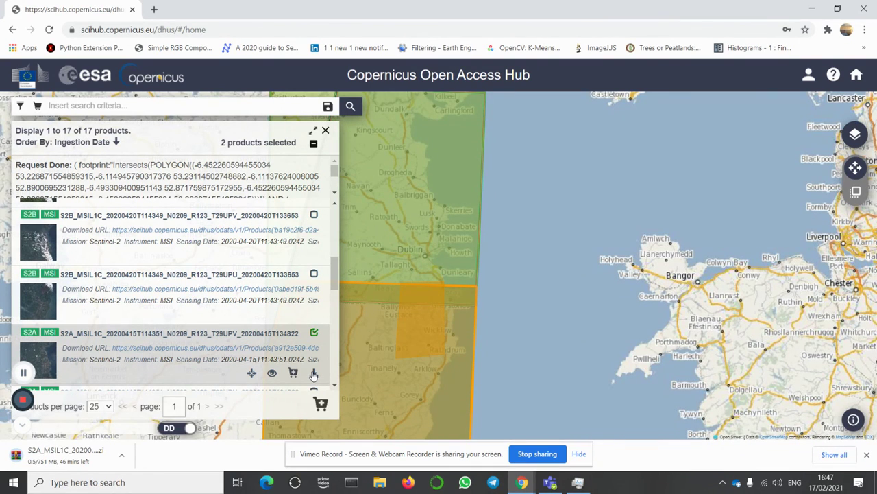